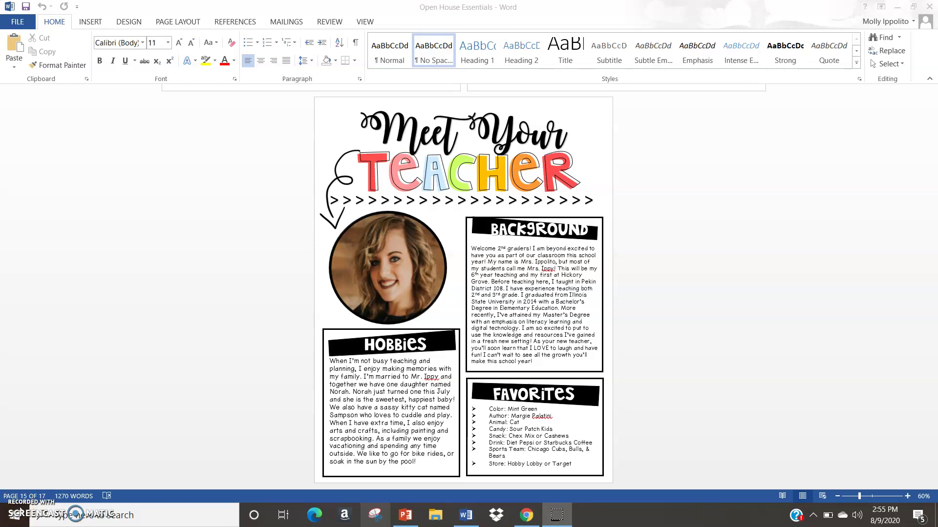
# - Switch to Chrome and bring up the Amazon page with the 2020 - 2021 School Year wish list
pyautogui.hotkey('alt', 'Tab')
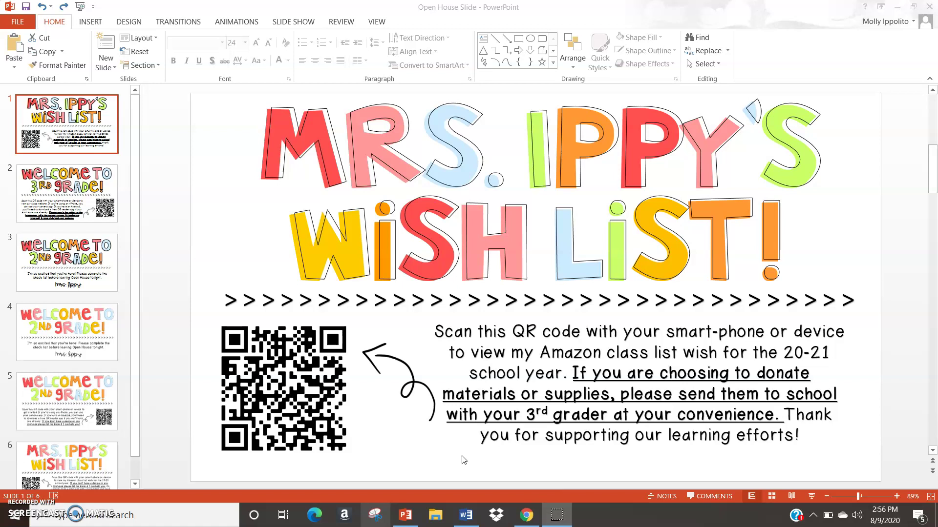
pyautogui.click(527, 513)
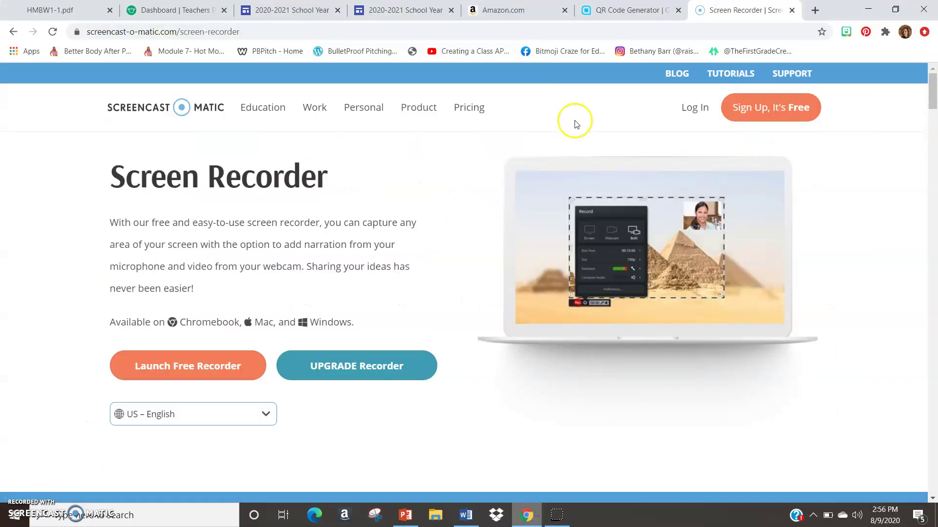
pyautogui.click(522, 10)
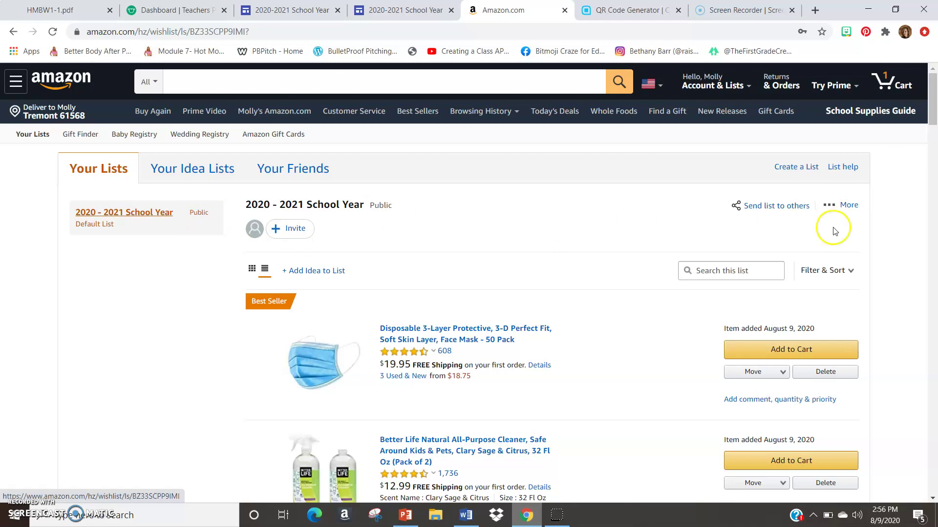
# - Open the settings of the 2020 - 2021 School Year list, keep its privacy as Public and save the changes
pyautogui.click(853, 211)
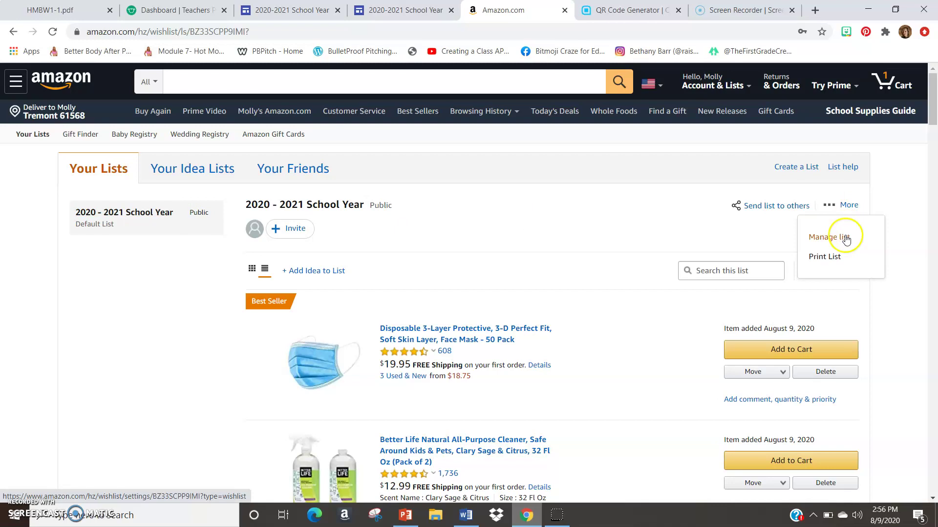
pyautogui.click(854, 207)
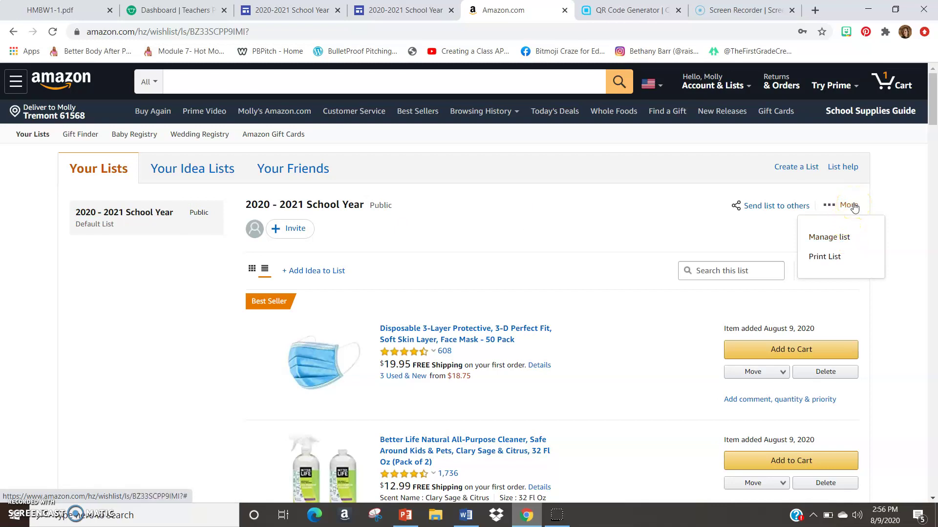
pyautogui.click(841, 236)
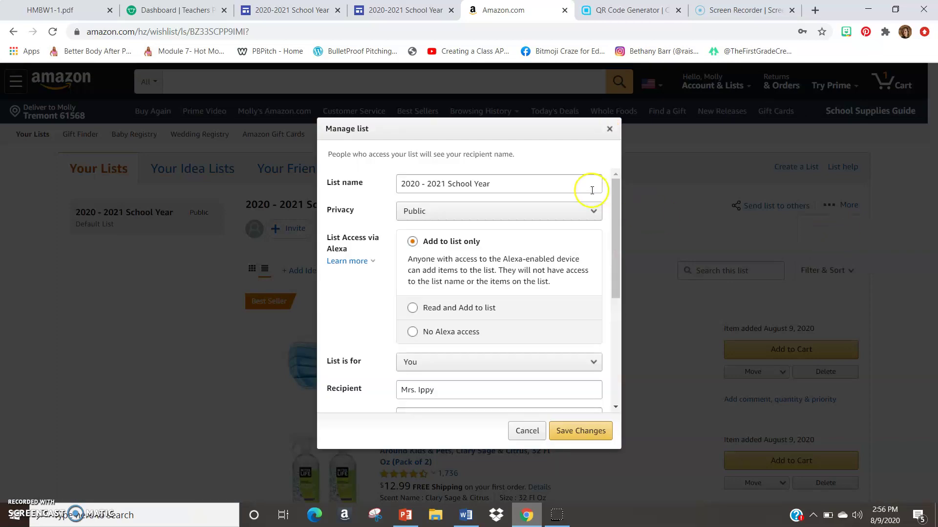
pyautogui.click(580, 218)
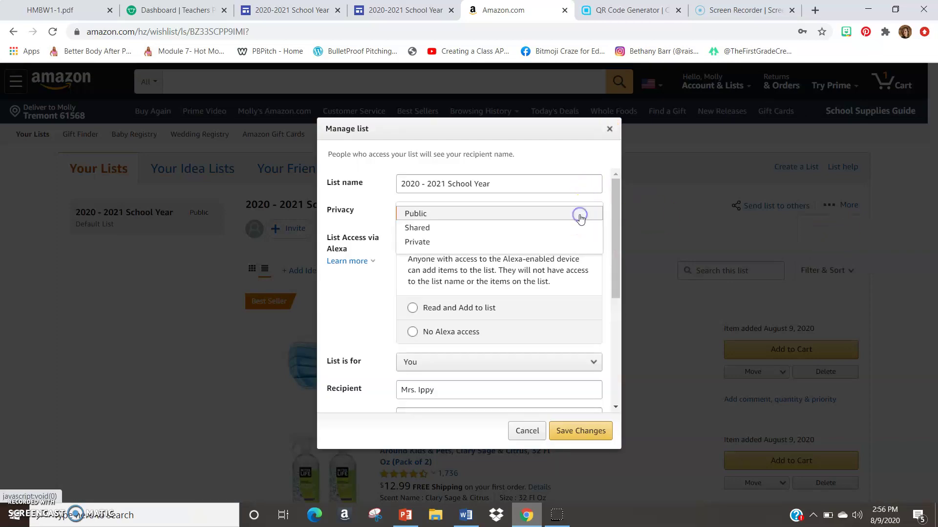
pyautogui.click(580, 215)
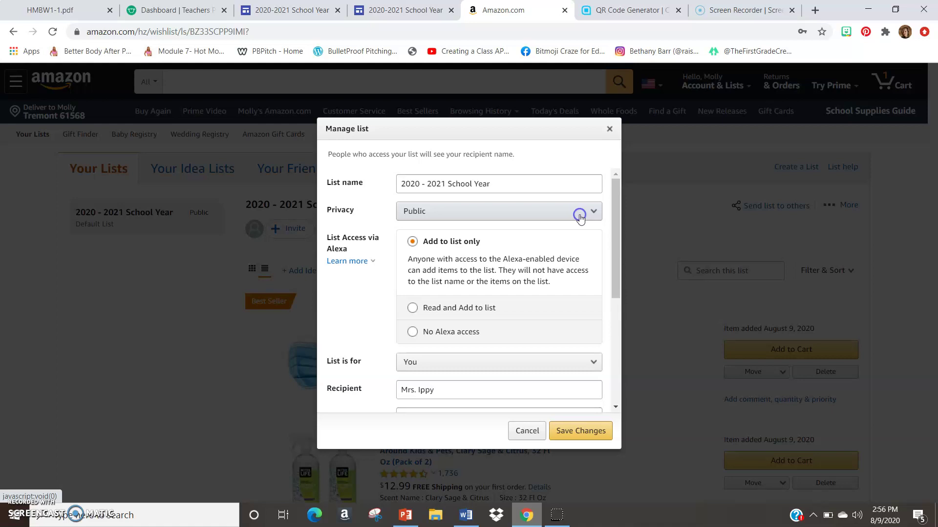
pyautogui.click(581, 432)
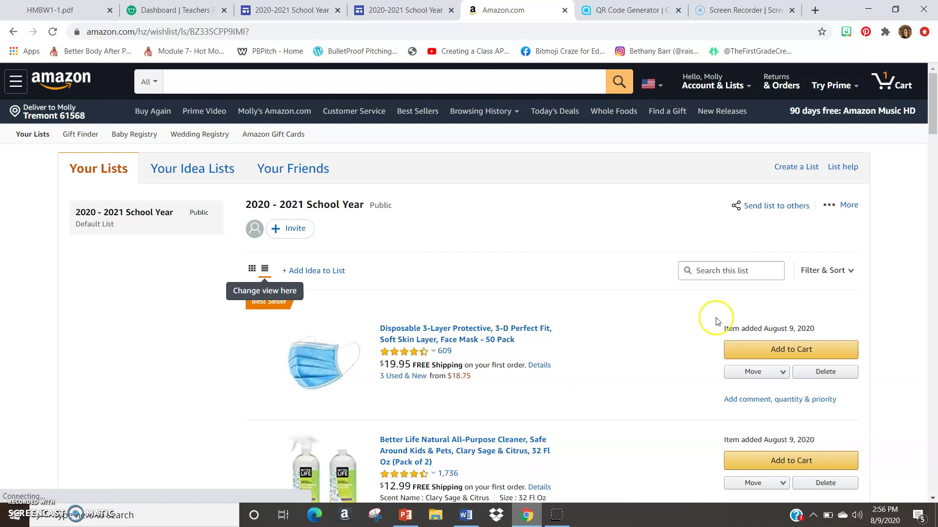
pyautogui.moveTo(933, 122); pyautogui.dragTo(935, 122)
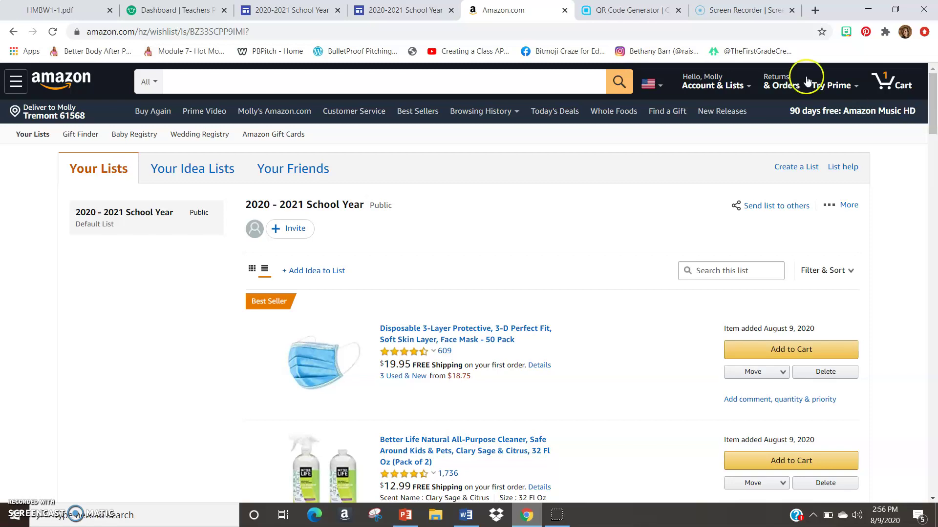
pyautogui.click(662, 6)
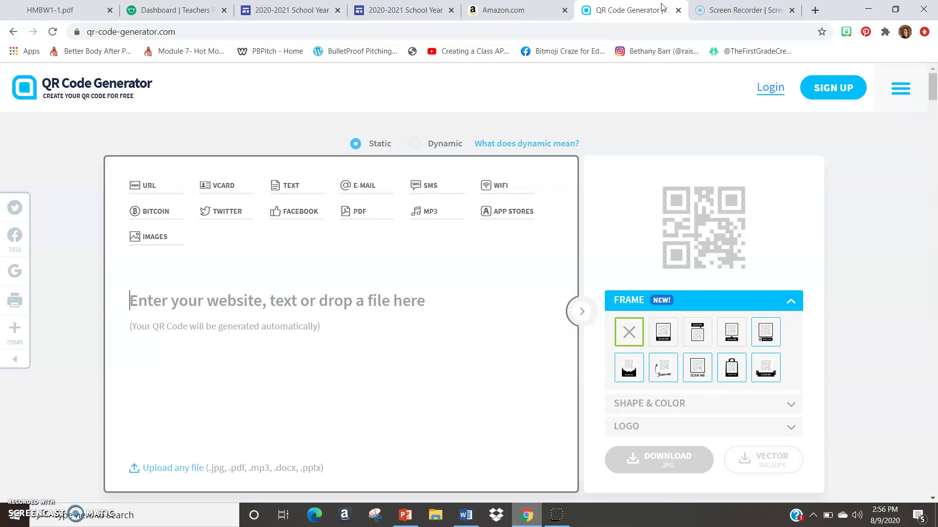
pyautogui.click(657, 7)
pyautogui.click(517, 10)
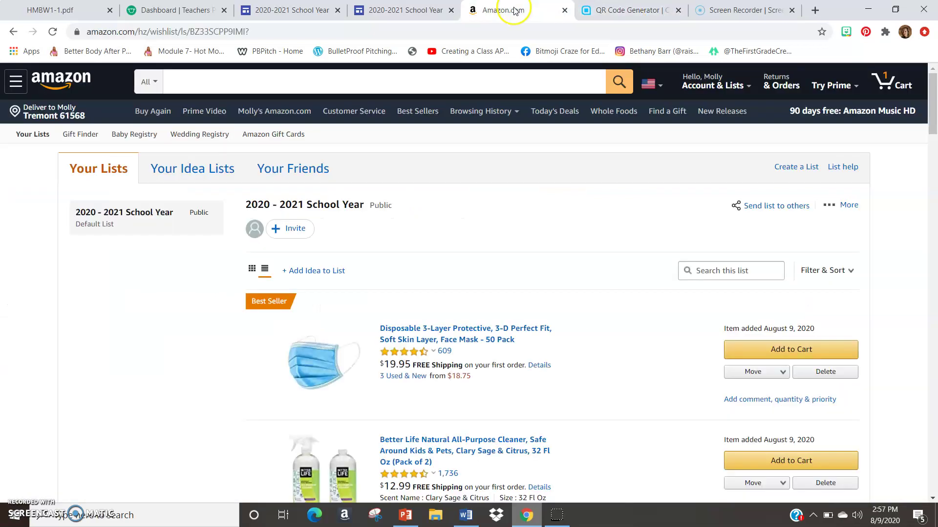
pyautogui.click(494, 30)
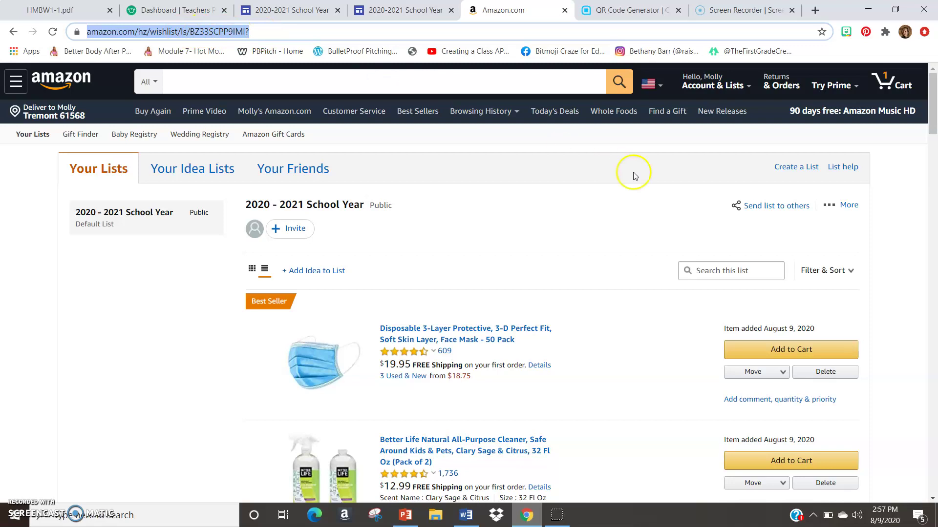
# - Copy a view-only sharing link for the 2020 - 2021 School Year wish list
pyautogui.click(762, 211)
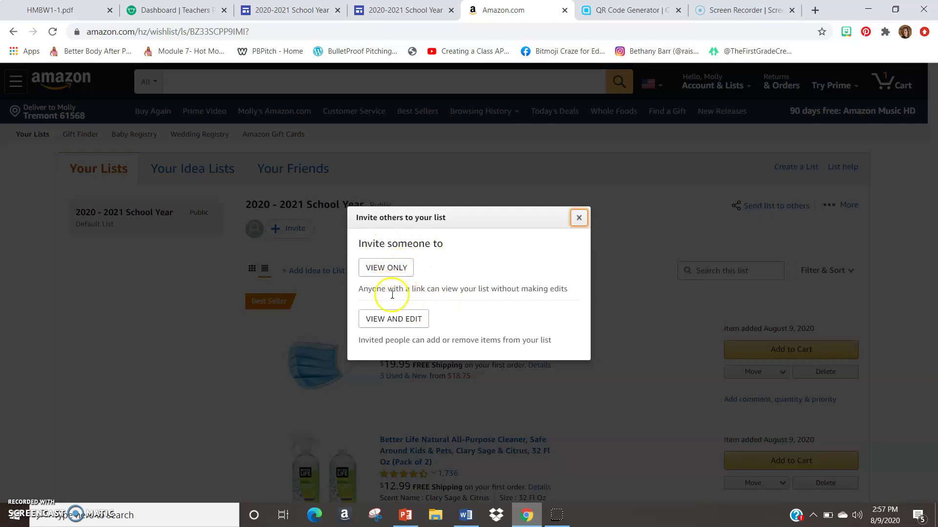
pyautogui.click(388, 267)
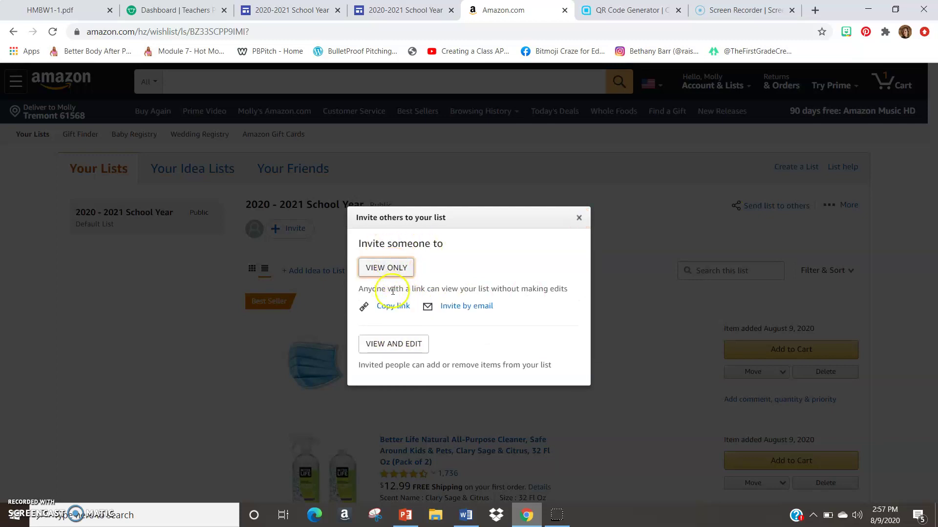
pyautogui.click(393, 307)
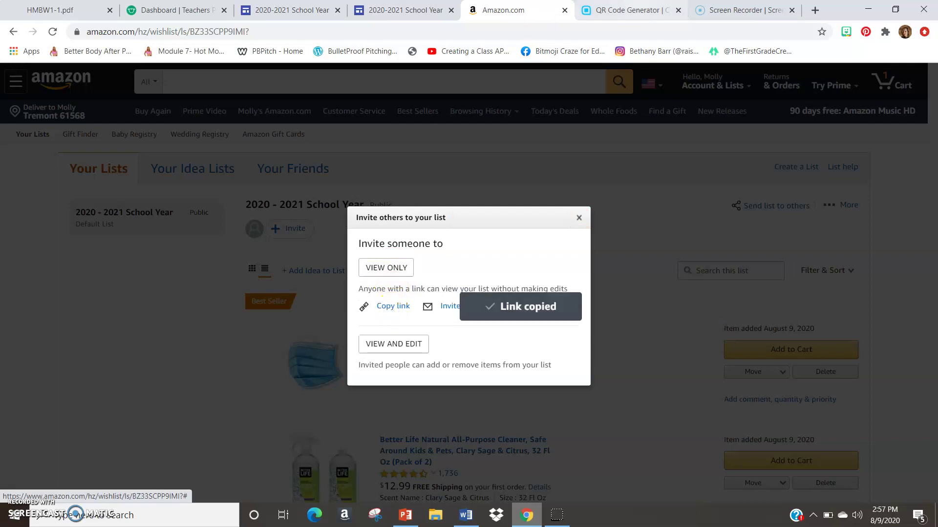
# - Generate a QR code from the copied wish list link in QR Code Generator and download it as JPG
pyautogui.click(627, 10)
pyautogui.click(477, 300)
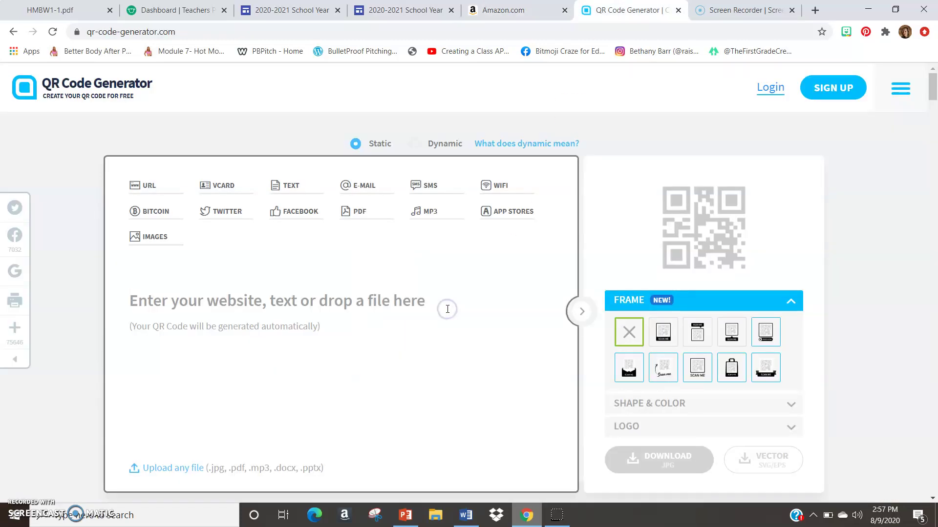
pyautogui.hotkey('ctrl', 'v')
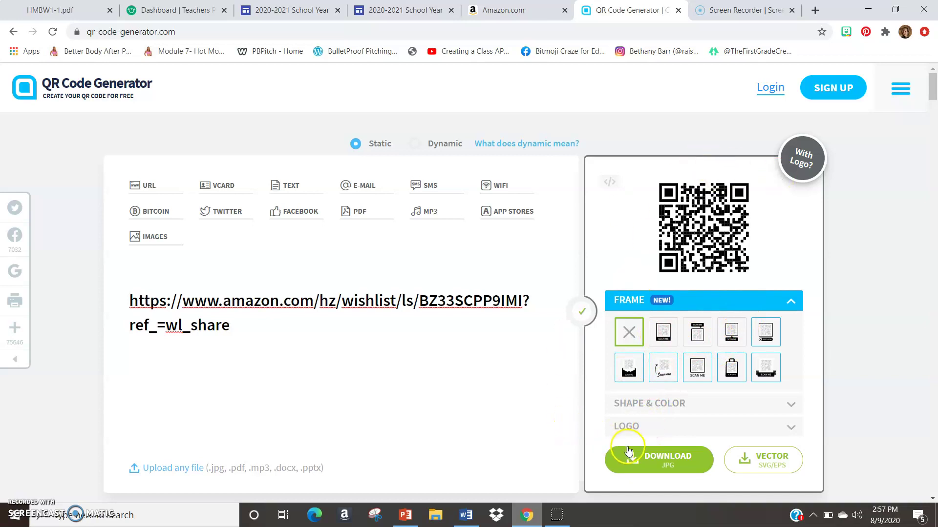
pyautogui.click(633, 468)
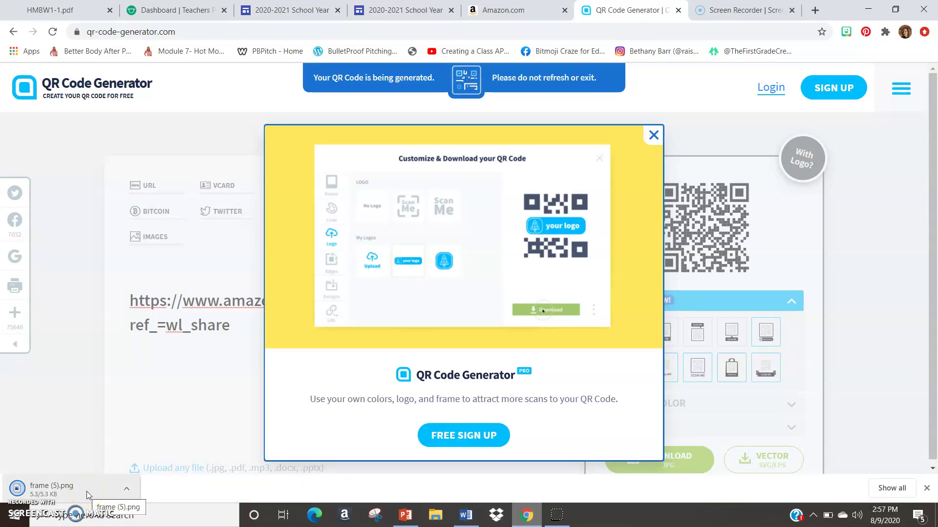
# - Open the downloaded frame (5).png, copy the QR code image and switch to the Open House Slide presentation in PowerPoint
pyautogui.click(87, 491)
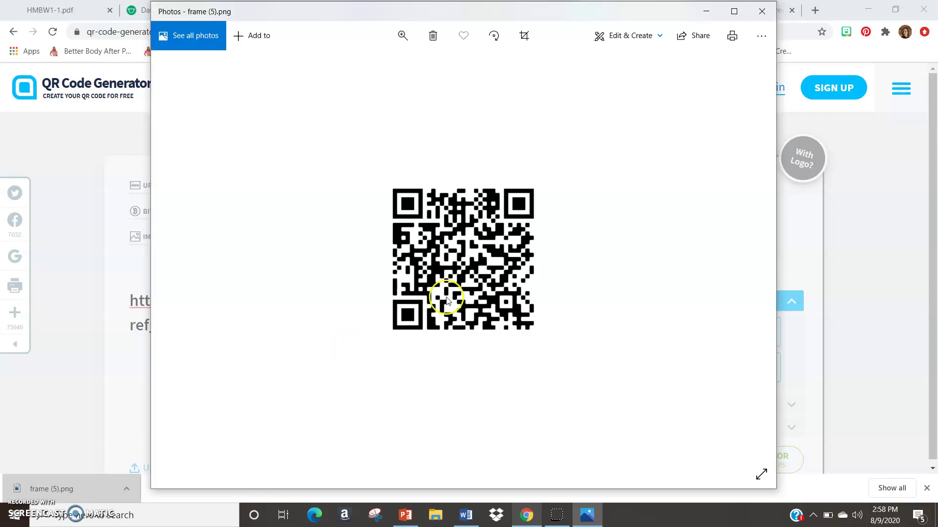
pyautogui.rightClick(457, 292)
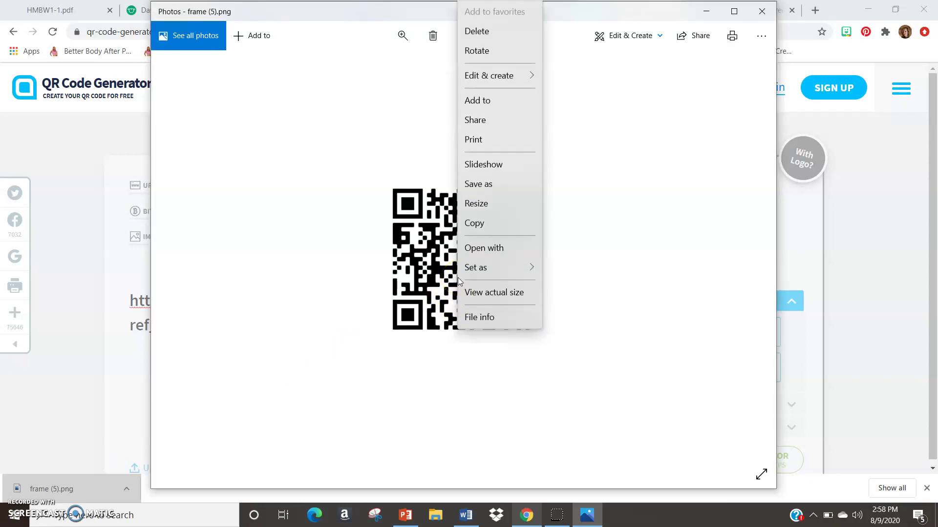
pyautogui.click(477, 223)
pyautogui.click(405, 515)
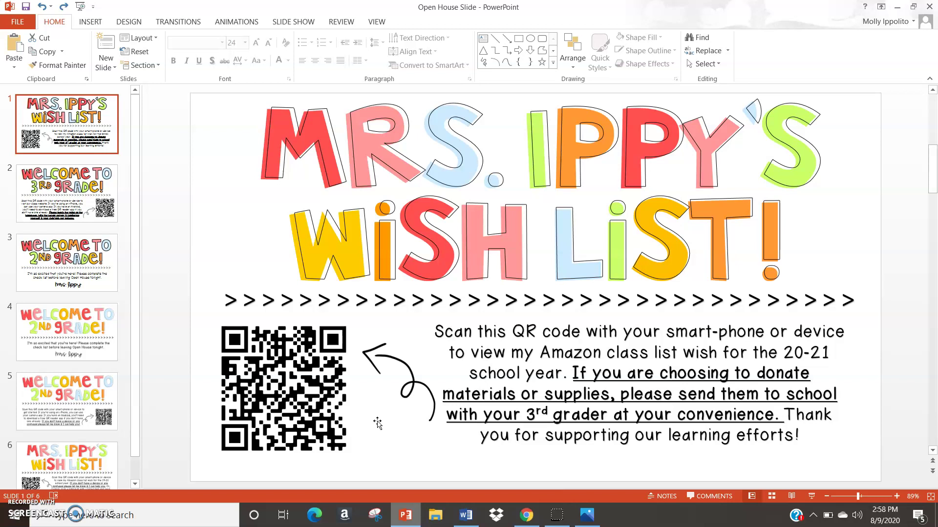
# - Show the Welcome to 3rd Grade slide with the class website QR code in PowerPoint
pyautogui.click(17, 507)
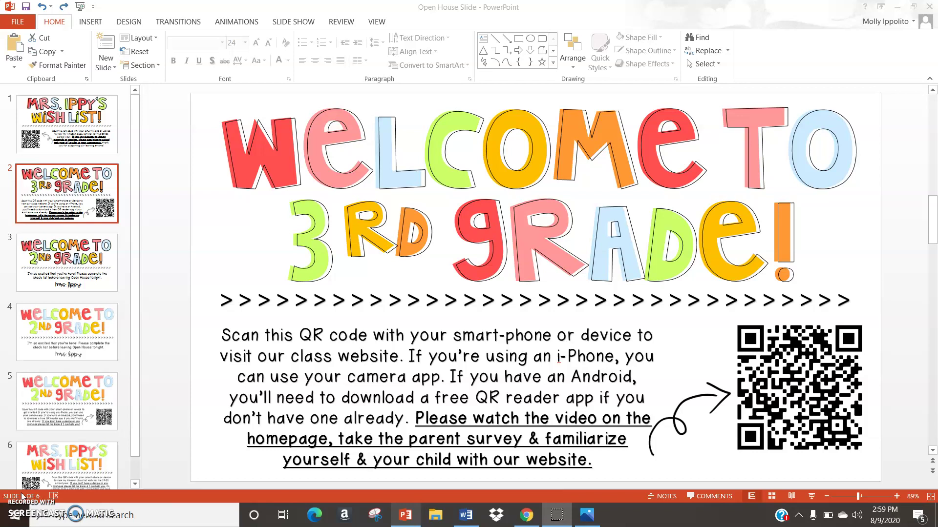
pyautogui.click(526, 515)
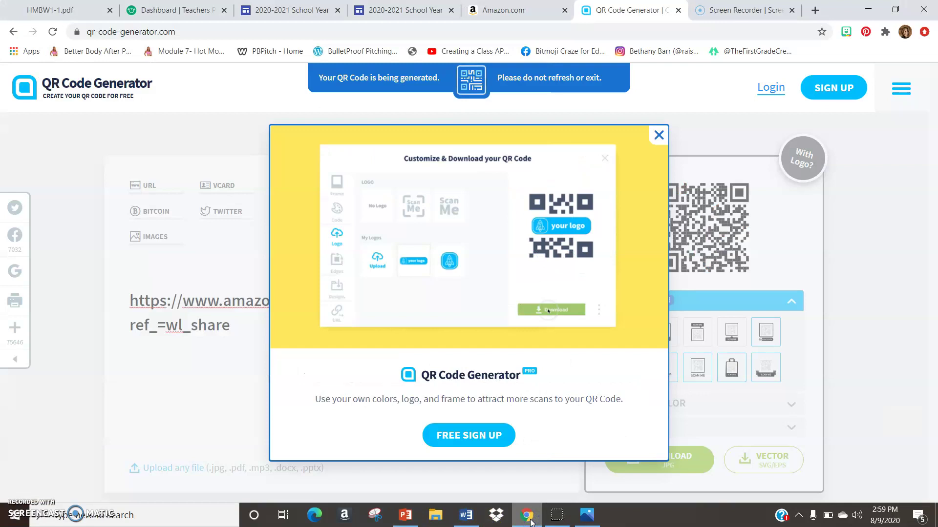
pyautogui.click(401, 516)
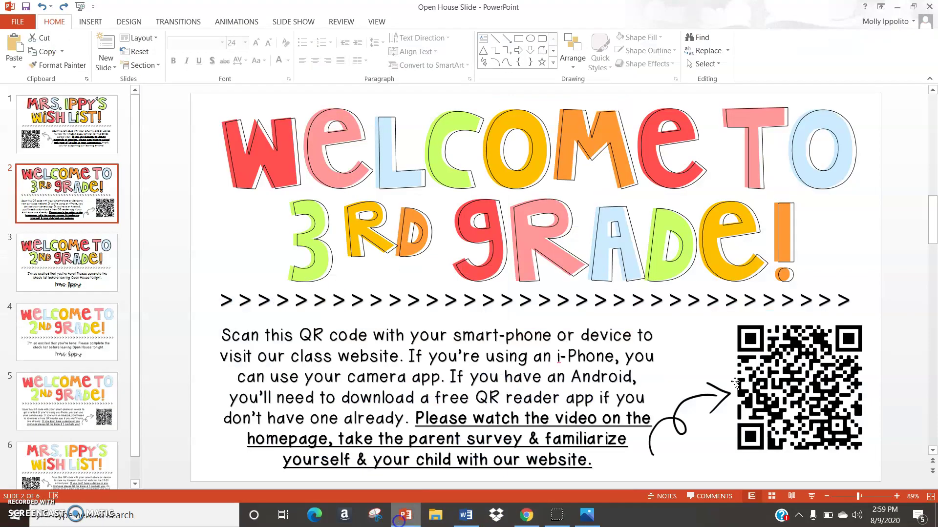
# - Switch to Chrome, open the published 2020-2021 School Year class website and reload its homepage
pyautogui.click(520, 520)
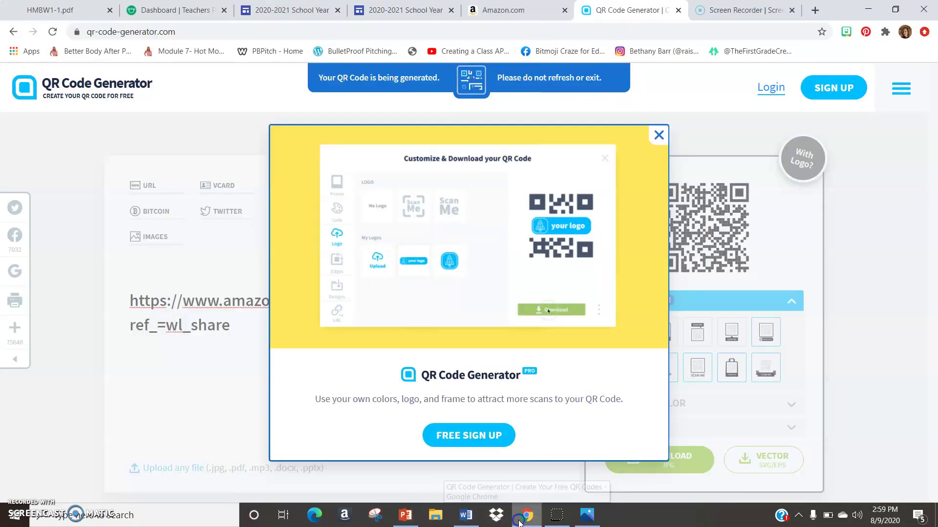
pyautogui.click(292, 9)
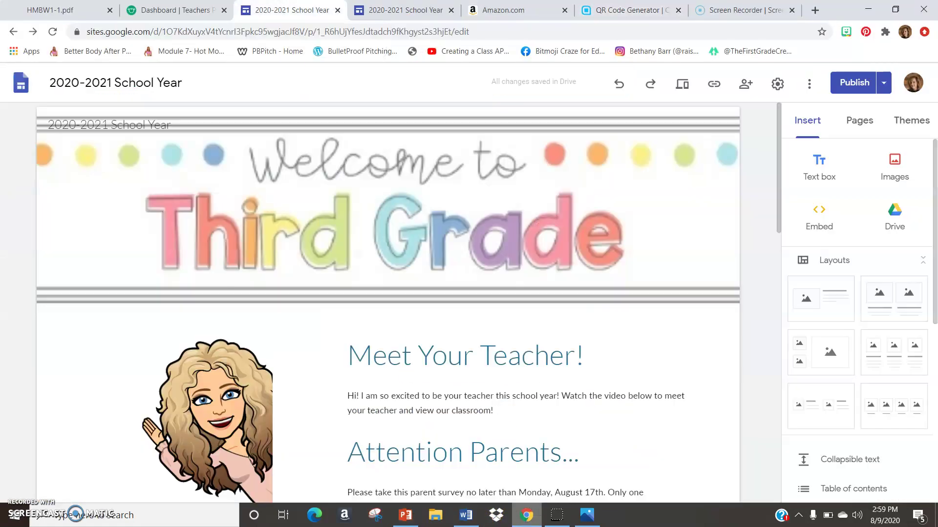
pyautogui.click(396, 12)
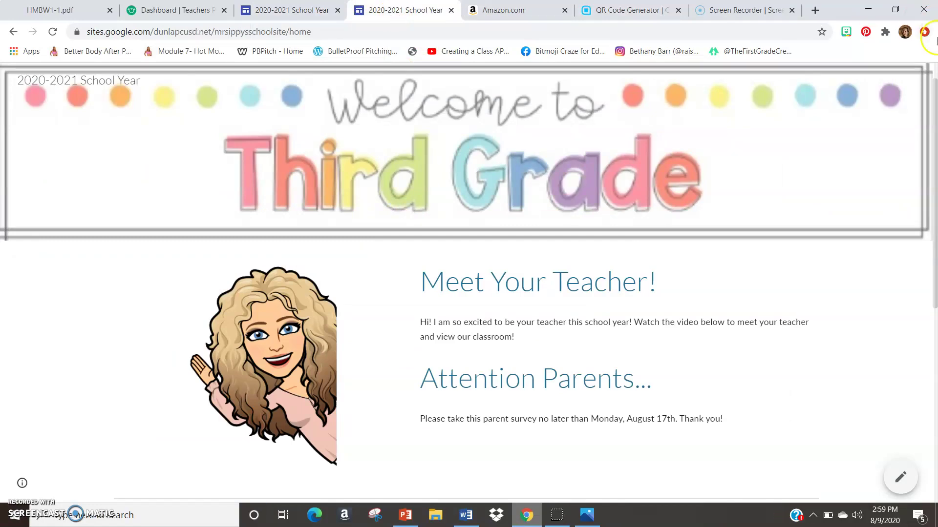
pyautogui.moveTo(933, 189); pyautogui.dragTo(933, 190)
pyautogui.click(936, 173)
pyautogui.moveTo(935, 173); pyautogui.dragTo(935, 223)
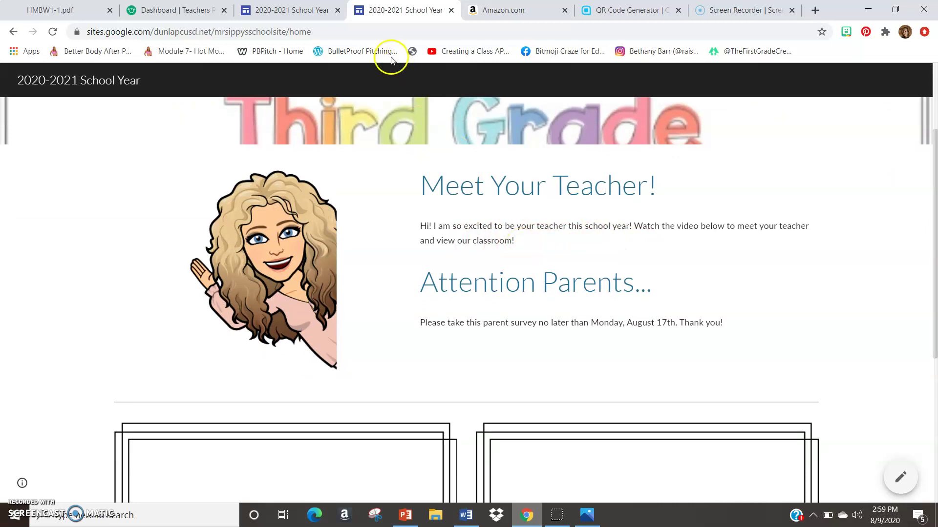
pyautogui.click(384, 30)
pyautogui.press('Return')
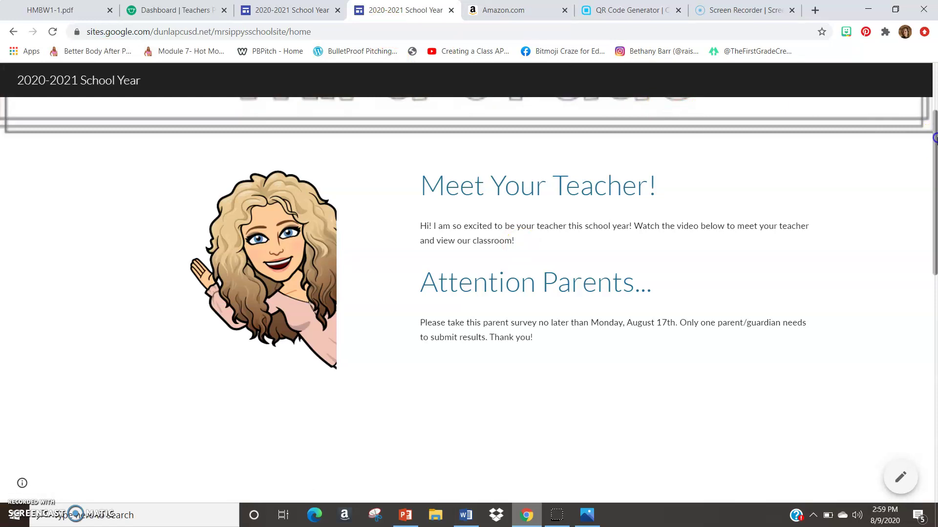
# - Review the homepage's embedded parent survey and the Parent and Student portal links, and return to the PowerPoint presentation
pyautogui.moveTo(933, 139); pyautogui.dragTo(934, 123)
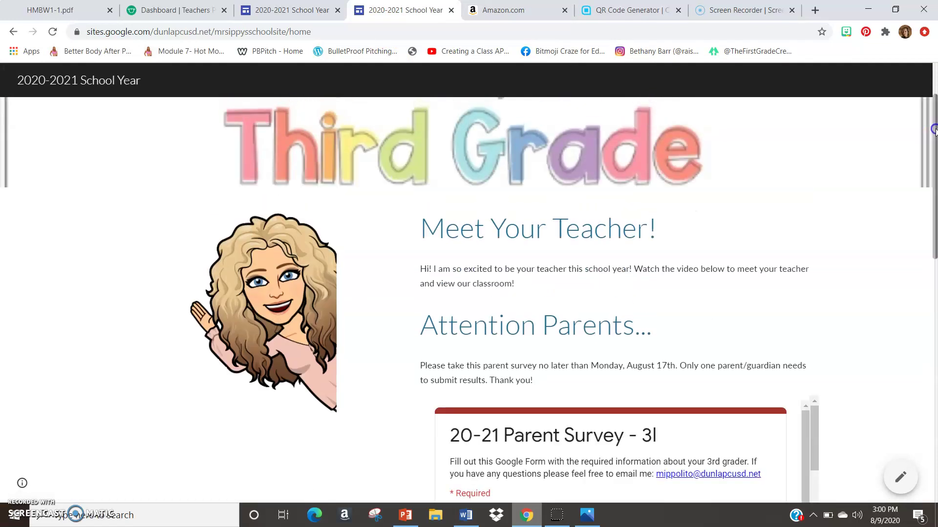
pyautogui.moveTo(935, 131); pyautogui.dragTo(935, 208)
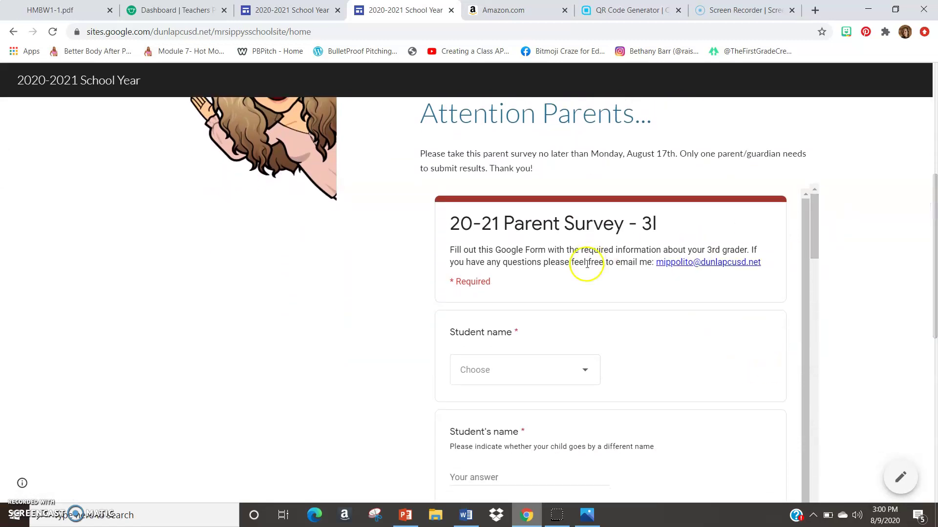
pyautogui.scroll(1, 935, 214)
pyautogui.scroll(1, 935, 214)
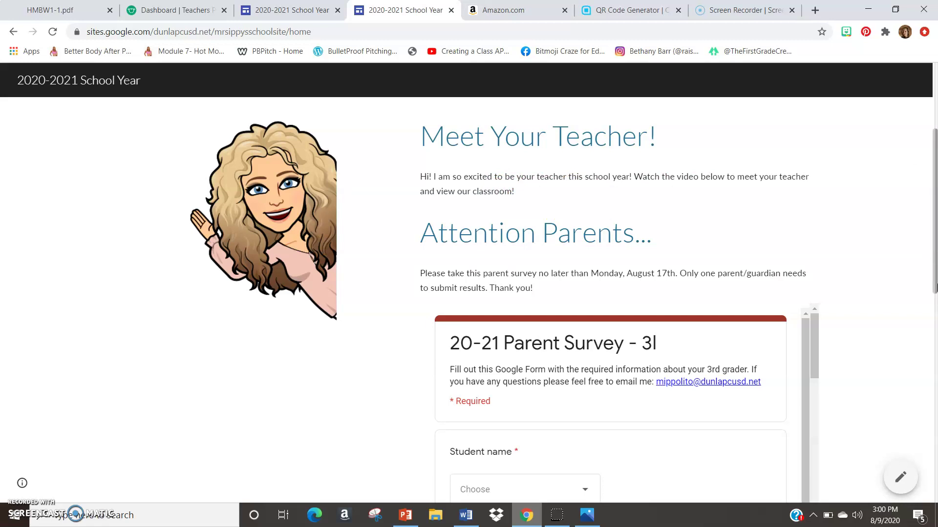
pyautogui.moveTo(935, 284); pyautogui.dragTo(935, 516)
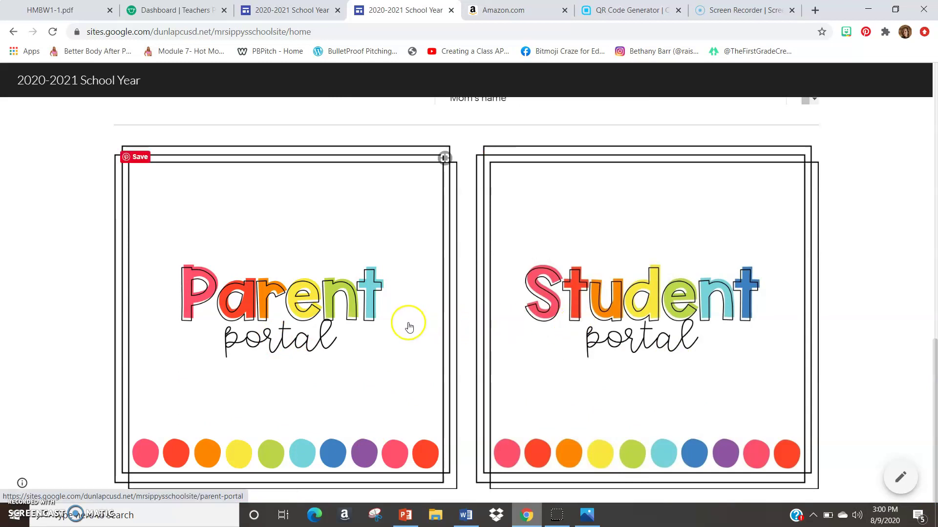
pyautogui.click(405, 515)
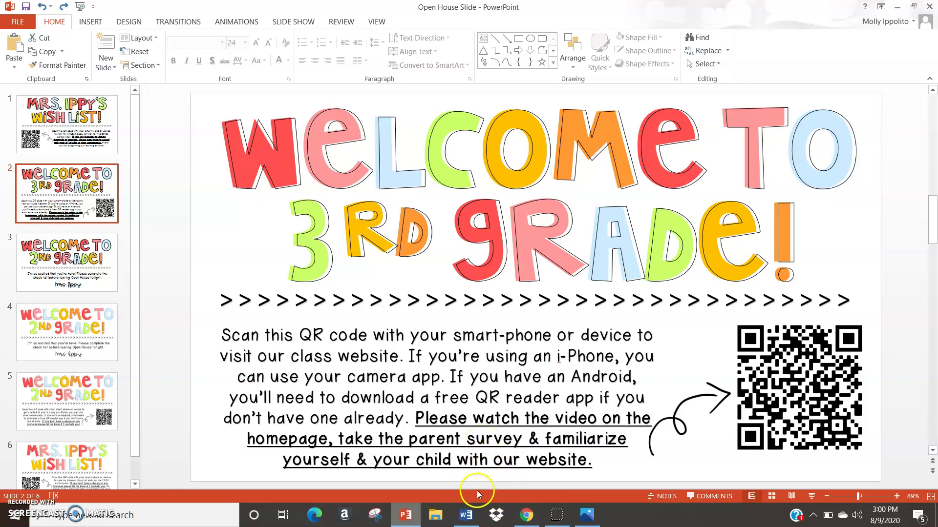
# - Switch to the class website in Chrome, open the Parent portal page and review its calendar, email and information links
pyautogui.click(526, 515)
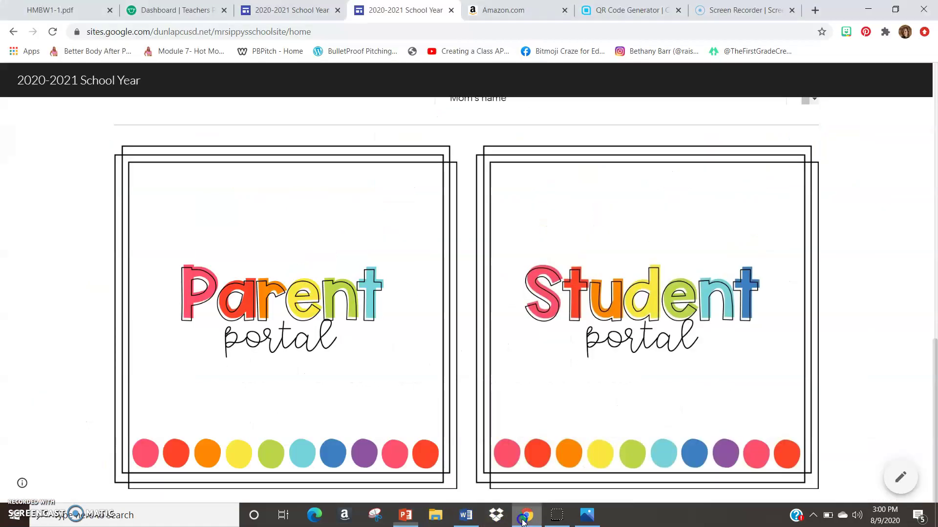
pyautogui.click(295, 368)
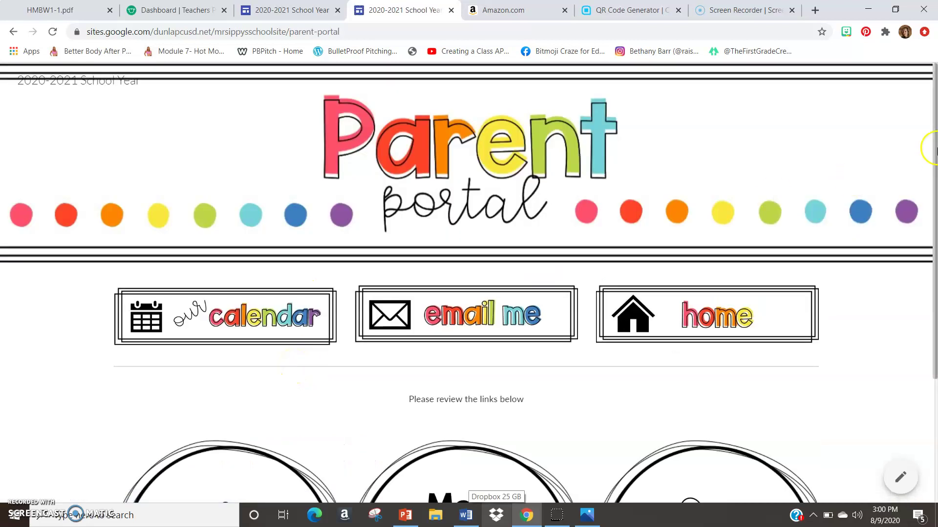
pyautogui.scroll(-4, 934, 364)
pyautogui.scroll(2, 911, 214)
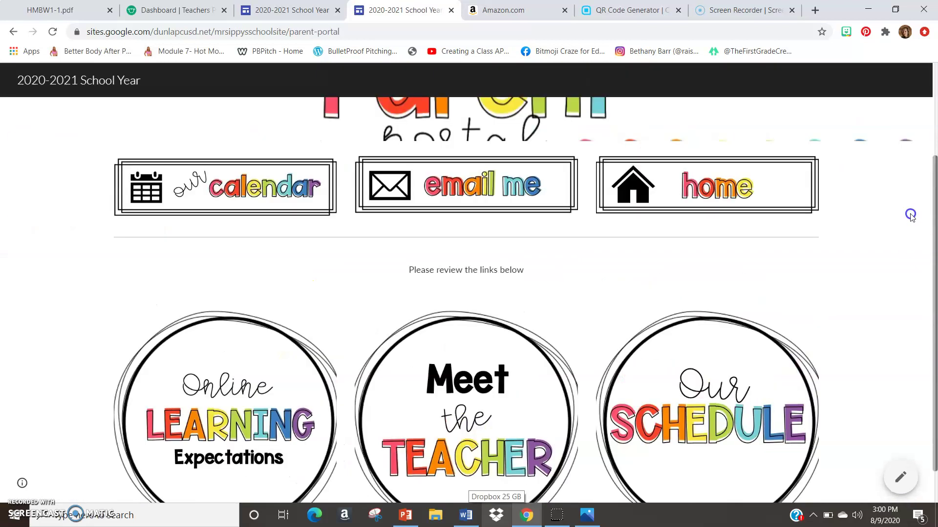
# - Return to the class website's homepage and open the Student portal page to view its embedded digital classroom
pyautogui.click(935, 155)
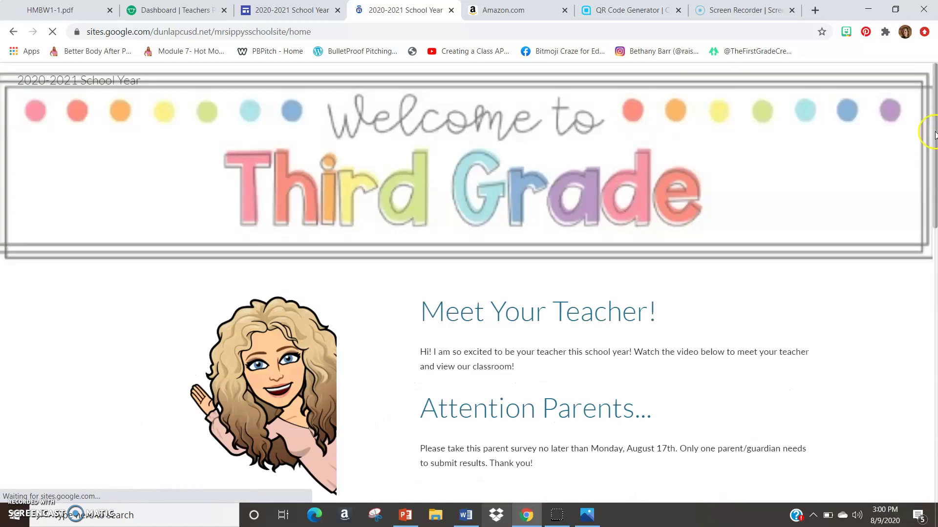
pyautogui.moveTo(934, 130); pyautogui.dragTo(935, 334)
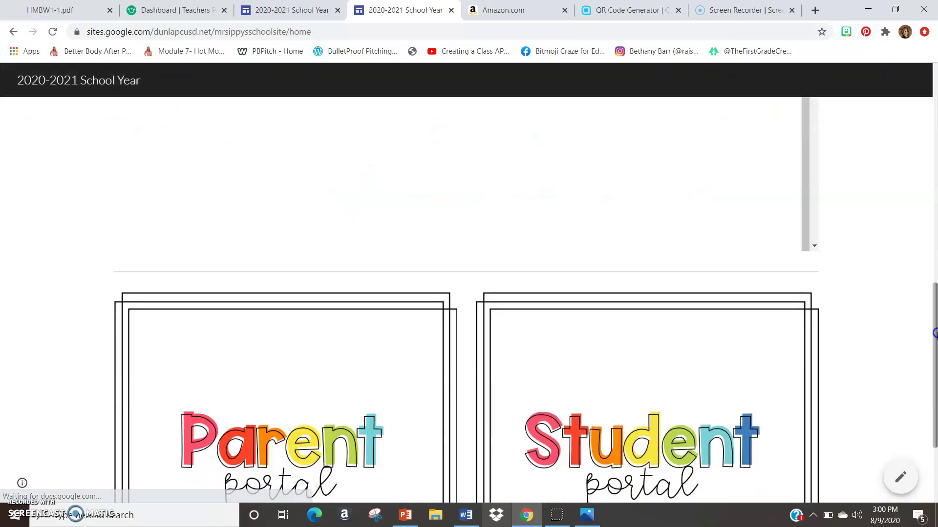
pyautogui.click(639, 425)
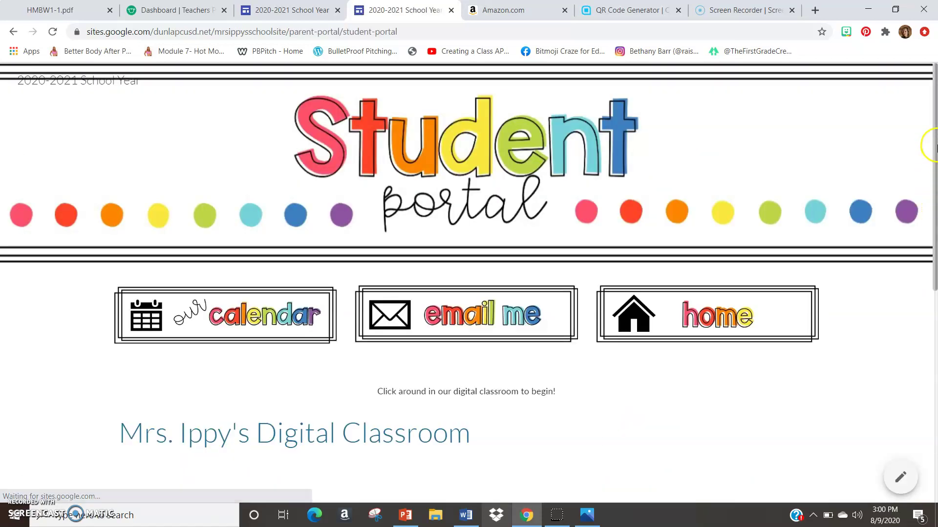
pyautogui.moveTo(935, 206); pyautogui.dragTo(935, 322)
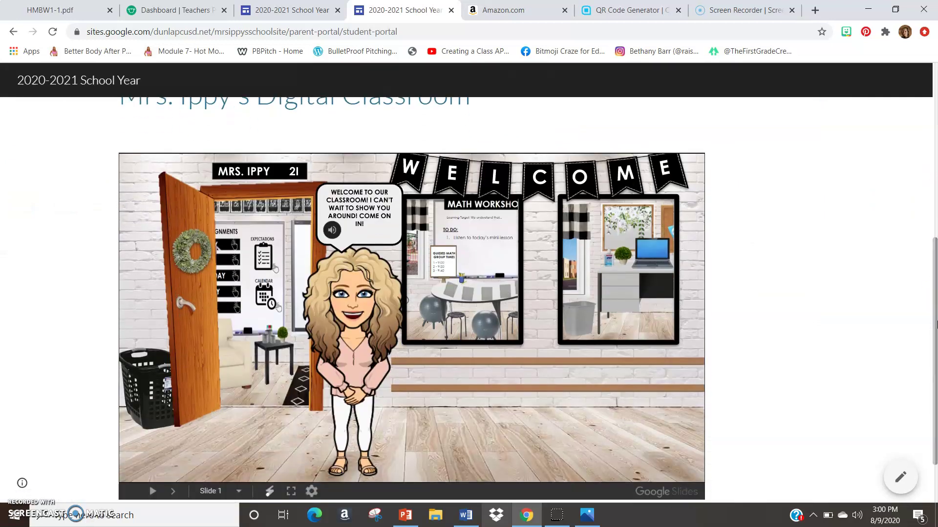
pyautogui.click(840, 318)
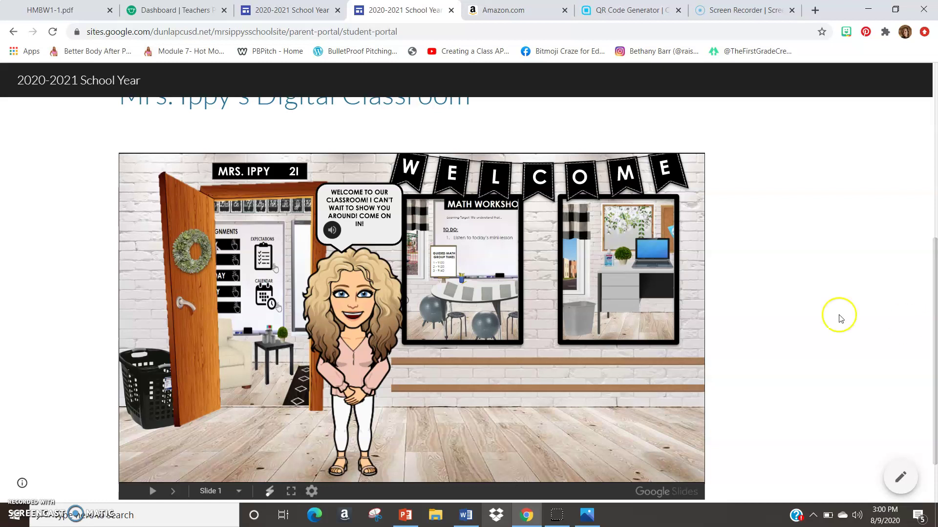
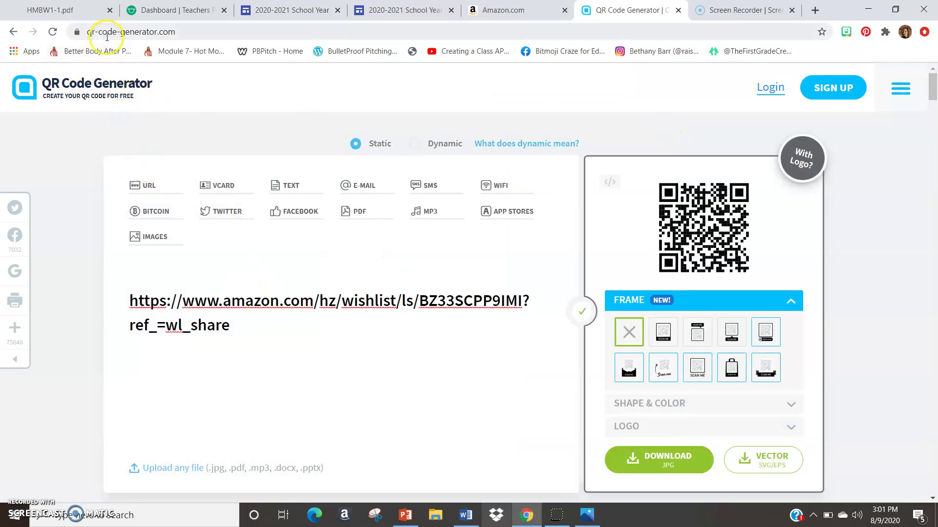
# - Reload the QR Code Generator page to clear the wish list link and switch to the class website's Google Sites editor
pyautogui.click(53, 32)
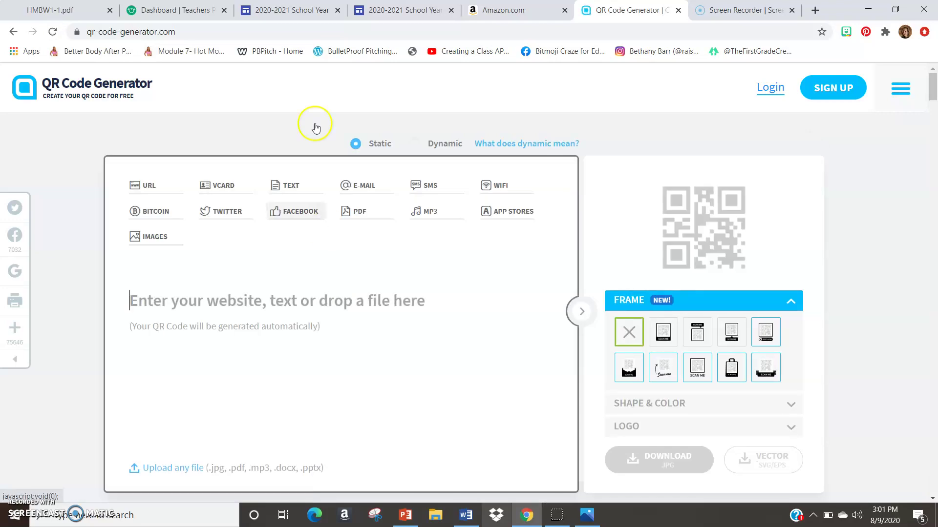
pyautogui.click(292, 9)
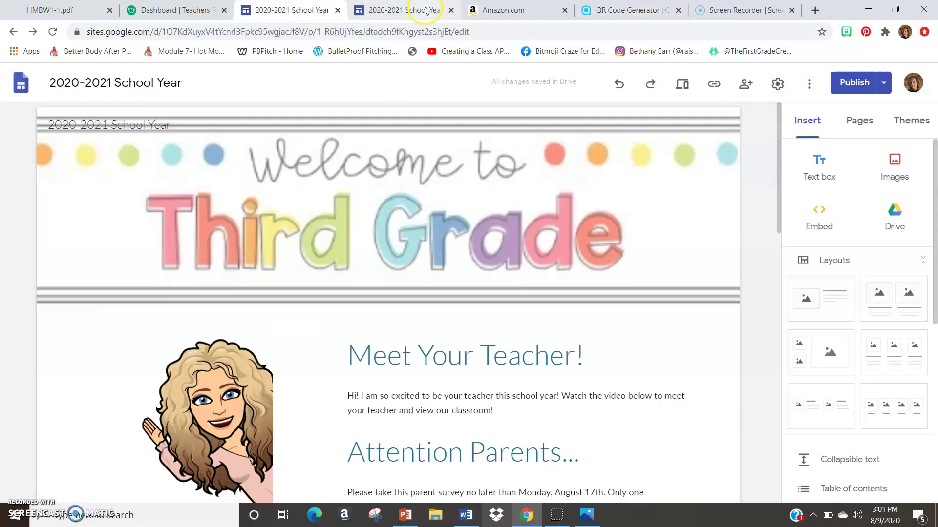
pyautogui.click(809, 85)
pyautogui.click(809, 86)
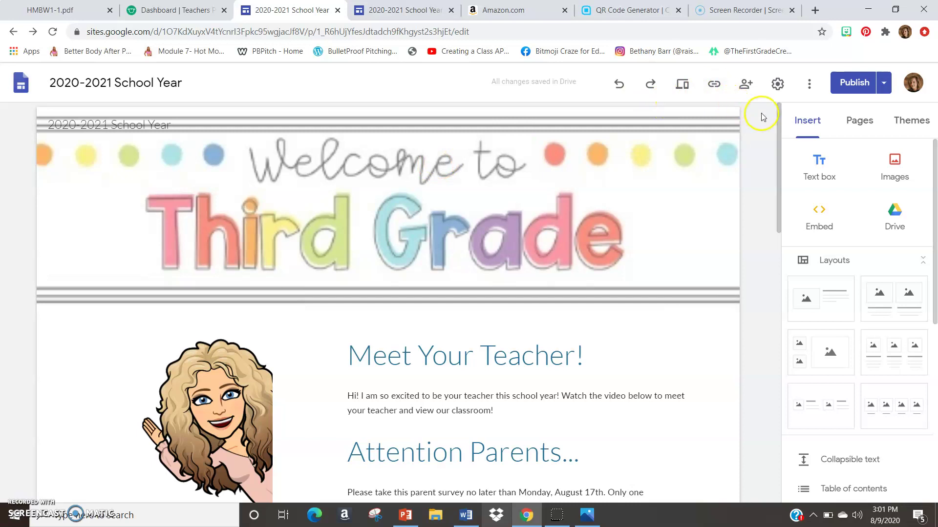
# - Check the link access of the draft and the published site in the class website's sharing settings
pyautogui.click(744, 83)
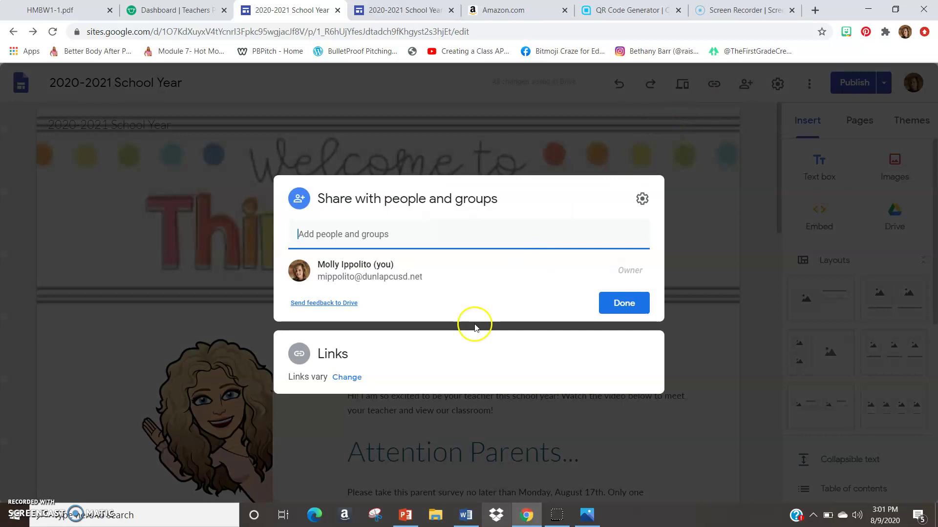
pyautogui.click(352, 377)
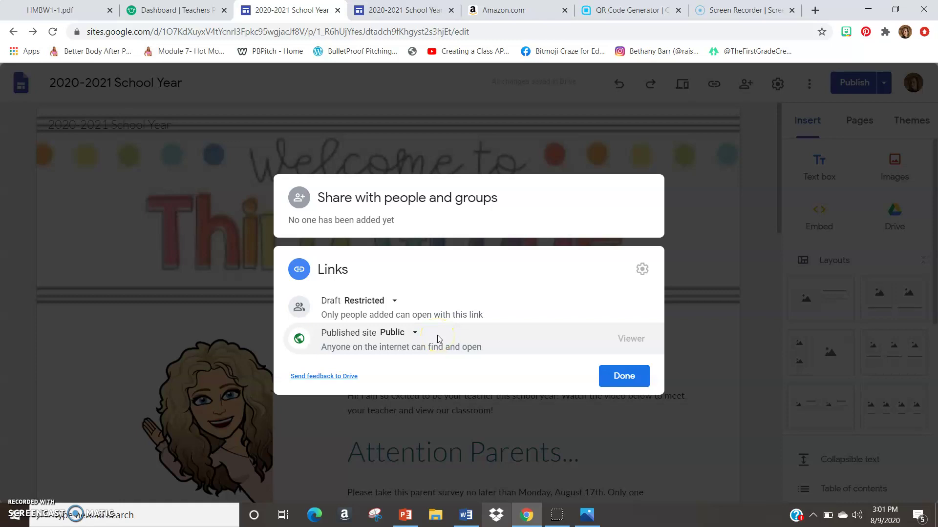
pyautogui.click(546, 342)
pyautogui.click(629, 380)
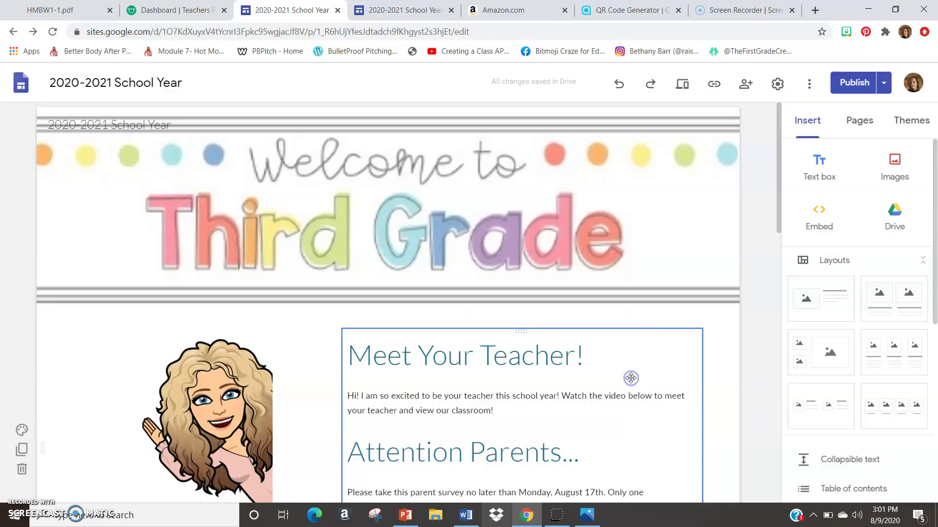
pyautogui.click(735, 87)
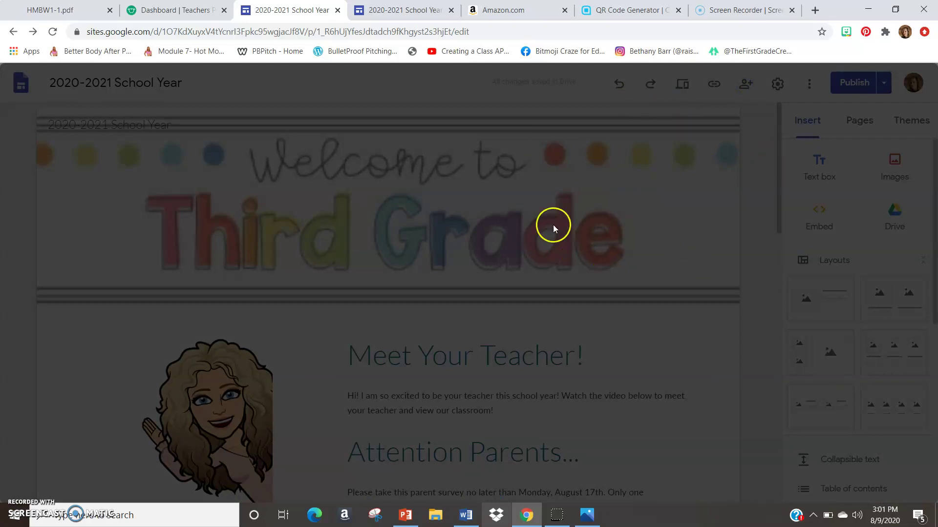
# - Return to the published class website, go from the Student portal to the homepage and copy its web address
pyautogui.click(376, 13)
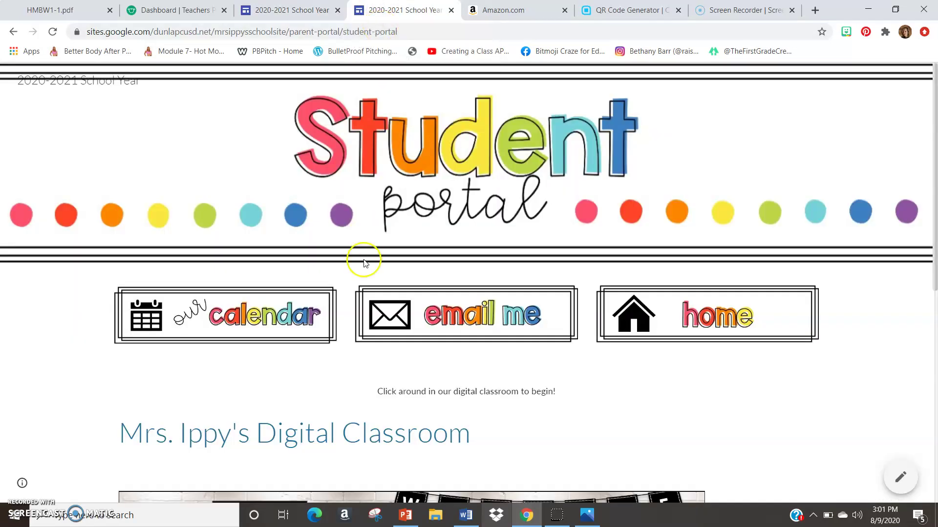
pyautogui.scroll(-4, 928, 147)
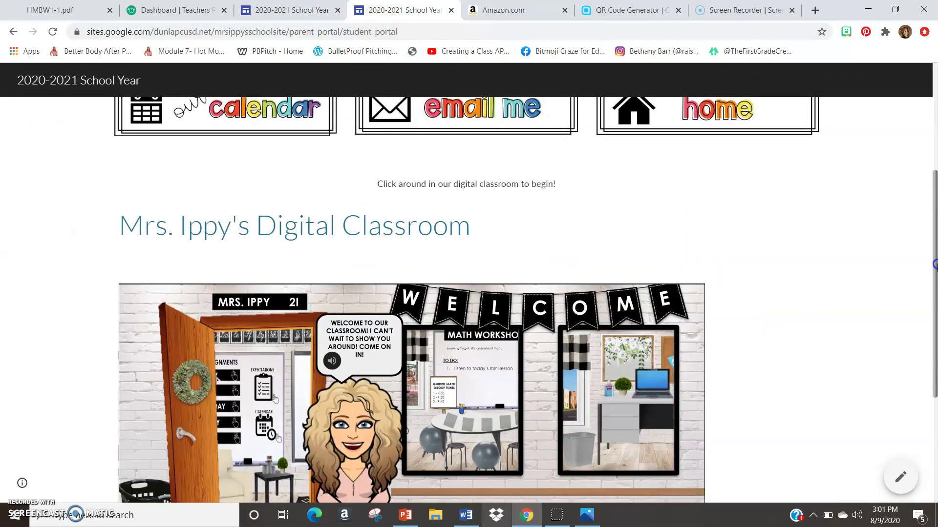
pyautogui.scroll(2, 908, 195)
pyautogui.click(730, 211)
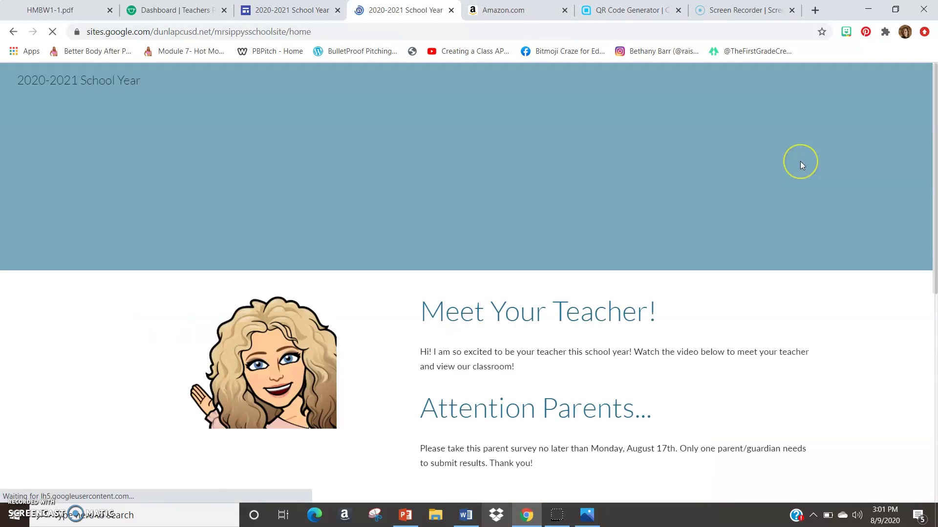
pyautogui.click(598, 29)
pyautogui.hotkey('ctrl', 'c')
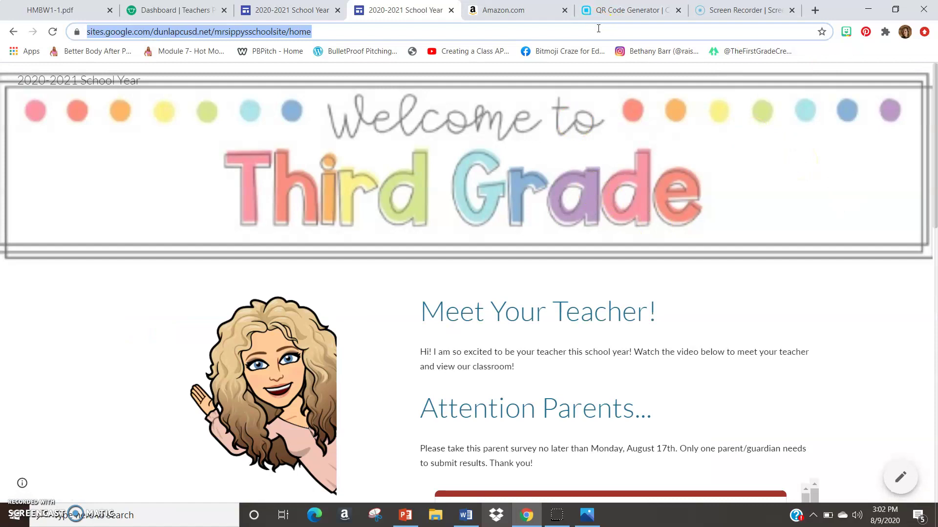
# - Generate a QR code from the copied homepage address, download it as JPG and switch to the Open House Slide presentation in PowerPoint
pyautogui.click(608, 9)
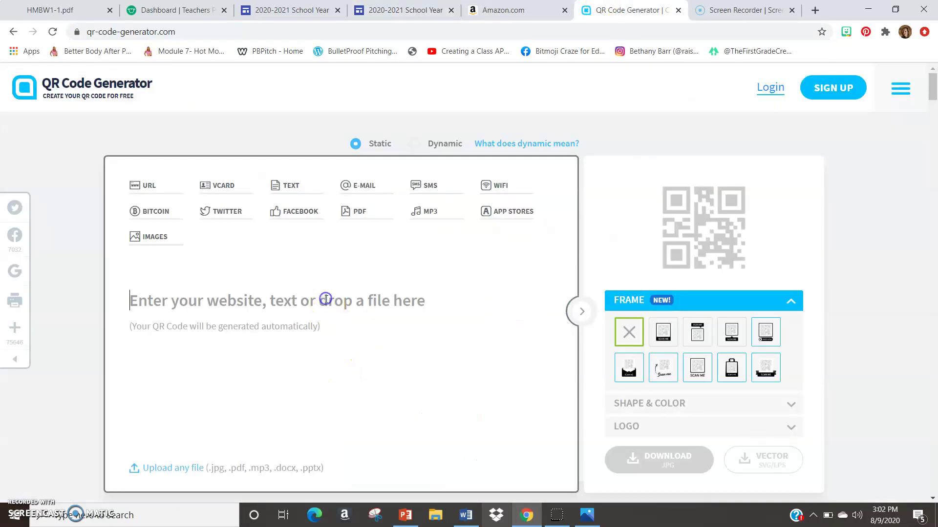
pyautogui.hotkey('ctrl', 'v')
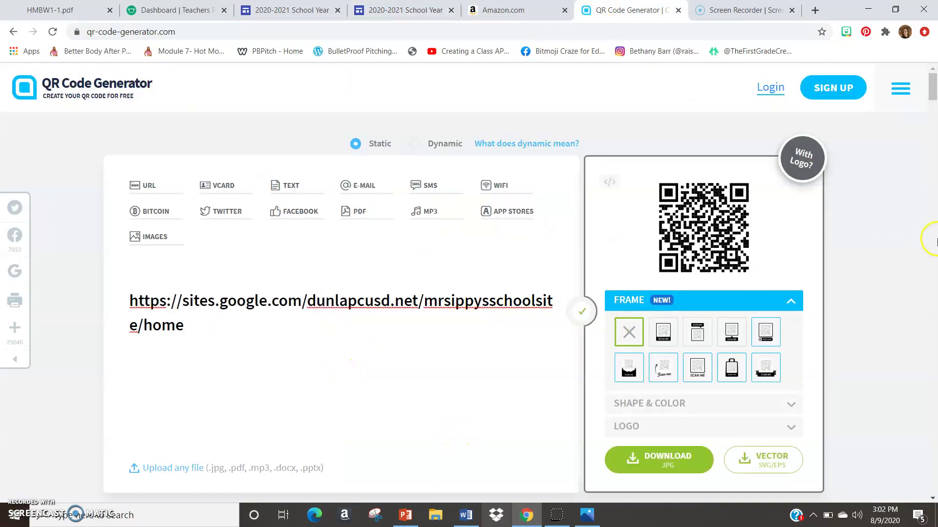
pyautogui.click(673, 472)
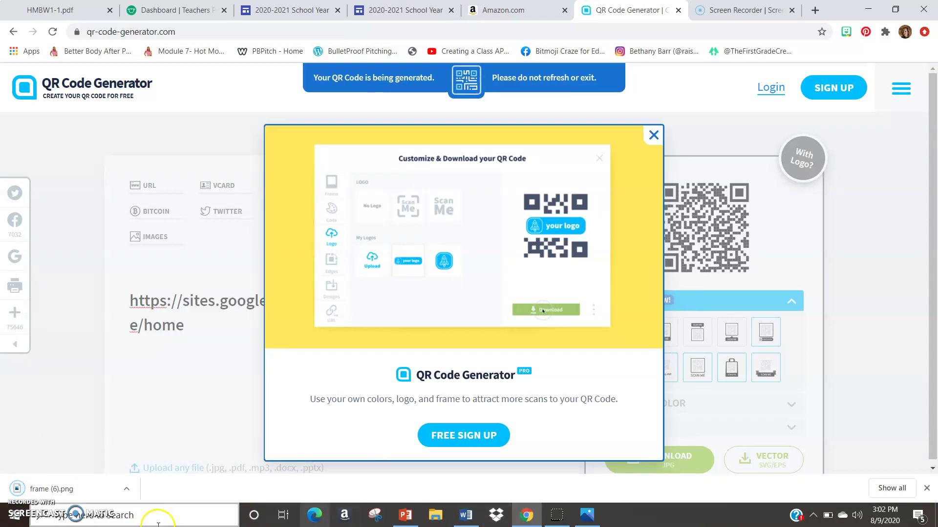
pyautogui.click(403, 514)
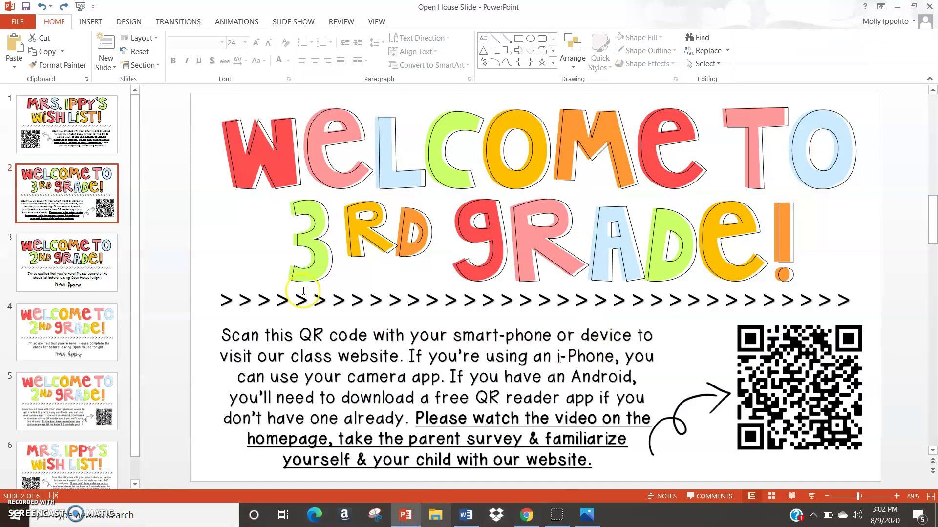